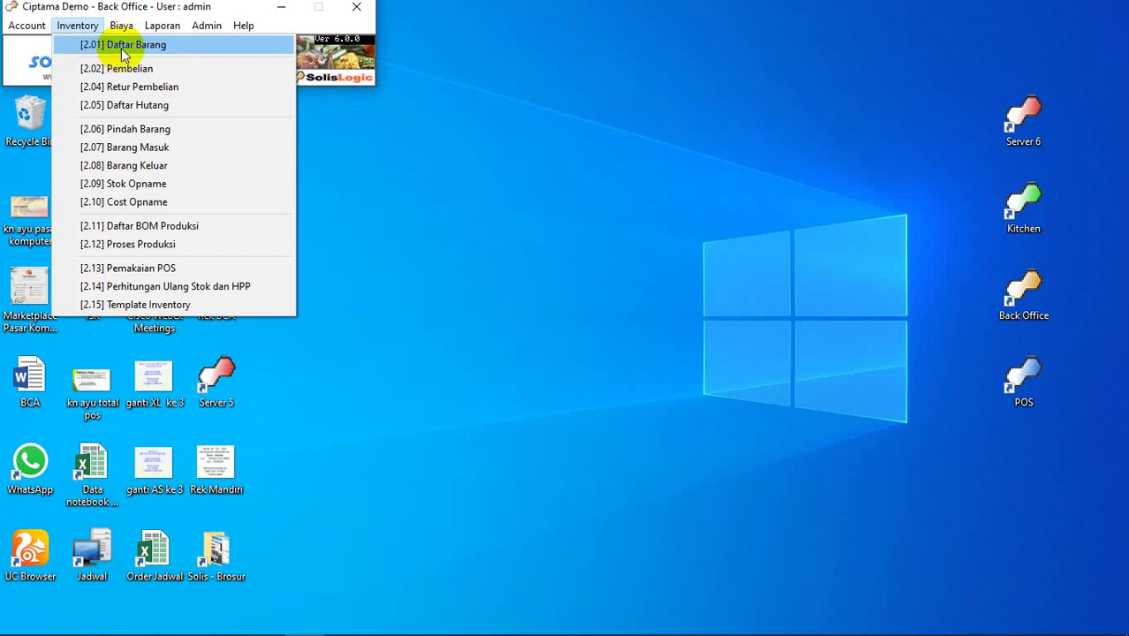
- Create a new item in the inventory item list (Daftar Barang) and name it Cabai Besar
{"action": "left_click", "coordinate": [124, 54]}
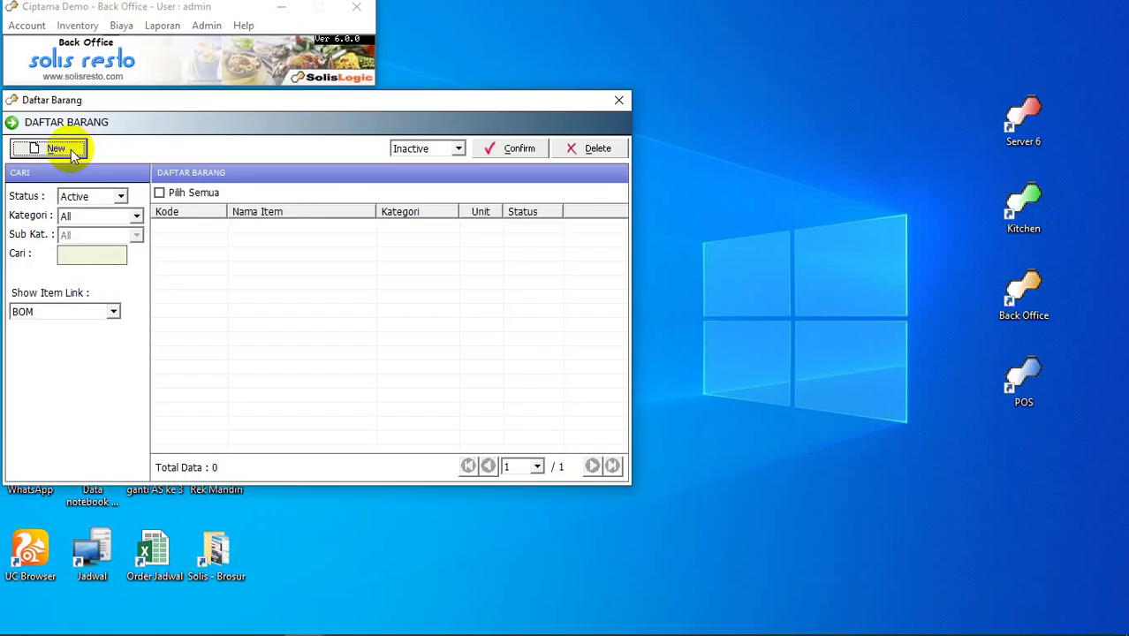
{"action": "left_click", "coordinate": [73, 151]}
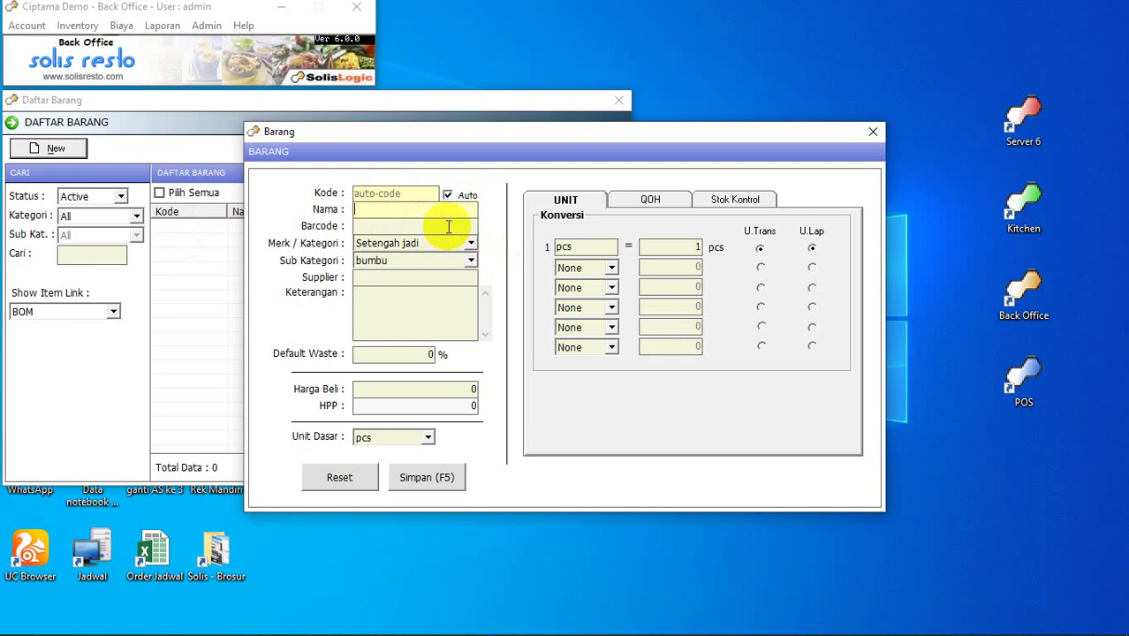
{"action": "type", "text": "Cabai Besar"}
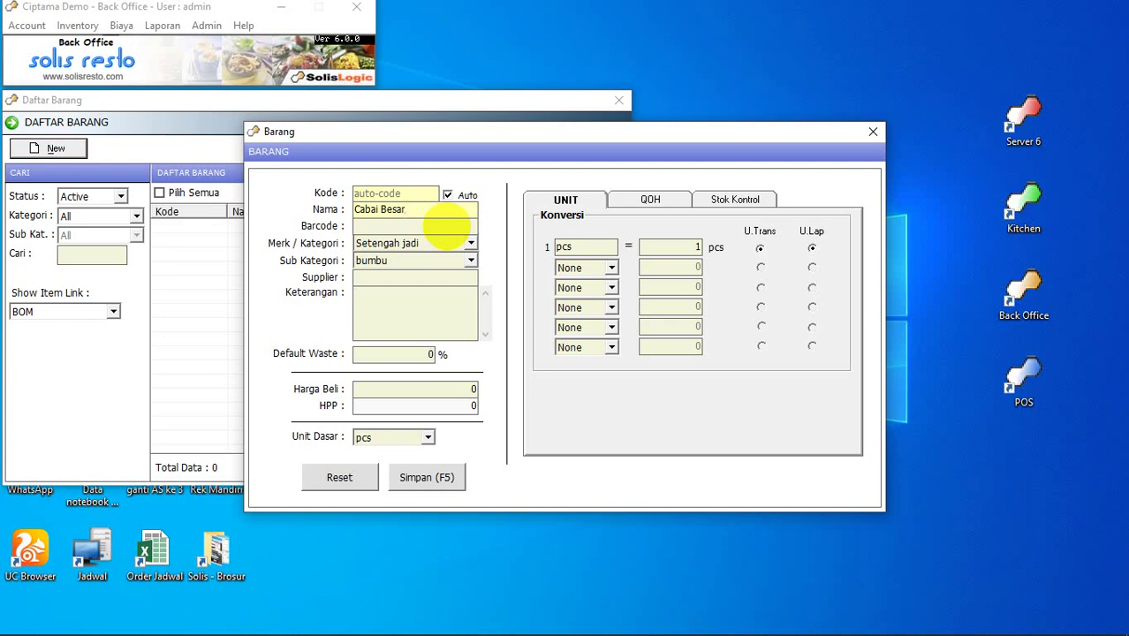
{"action": "left_click", "coordinate": [440, 228]}
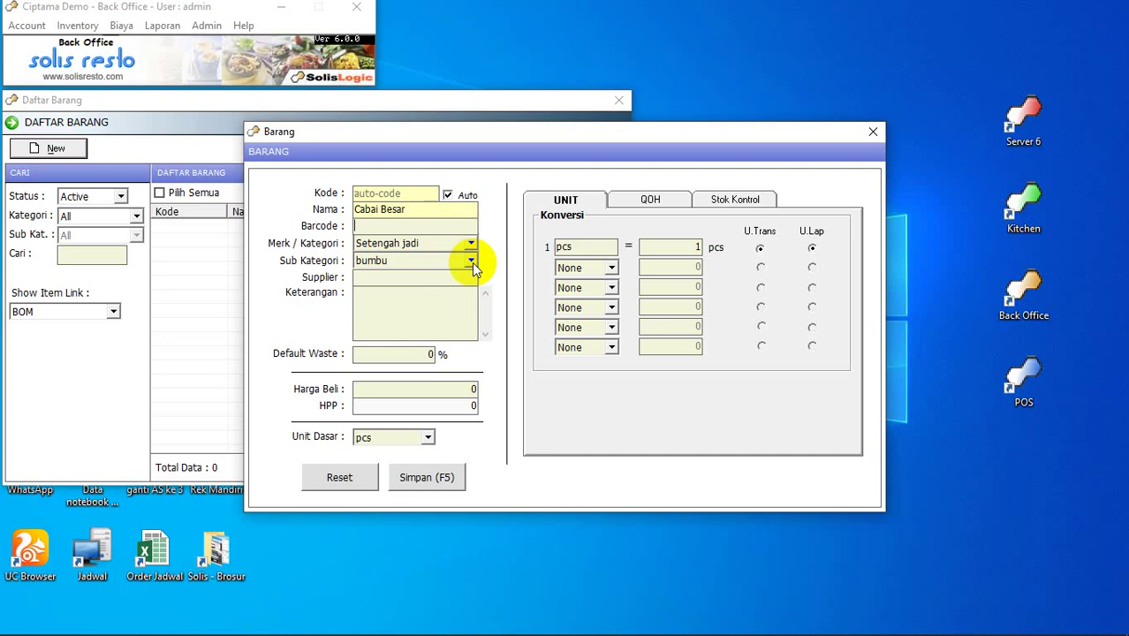
{"action": "left_click", "coordinate": [431, 277]}
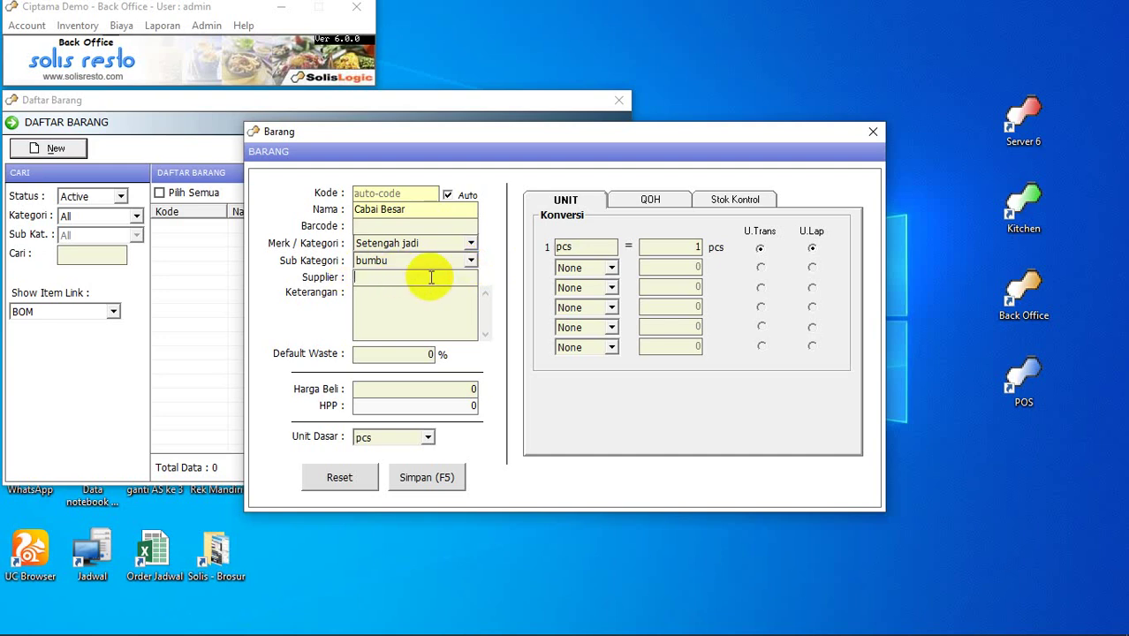
{"action": "left_click", "coordinate": [407, 307]}
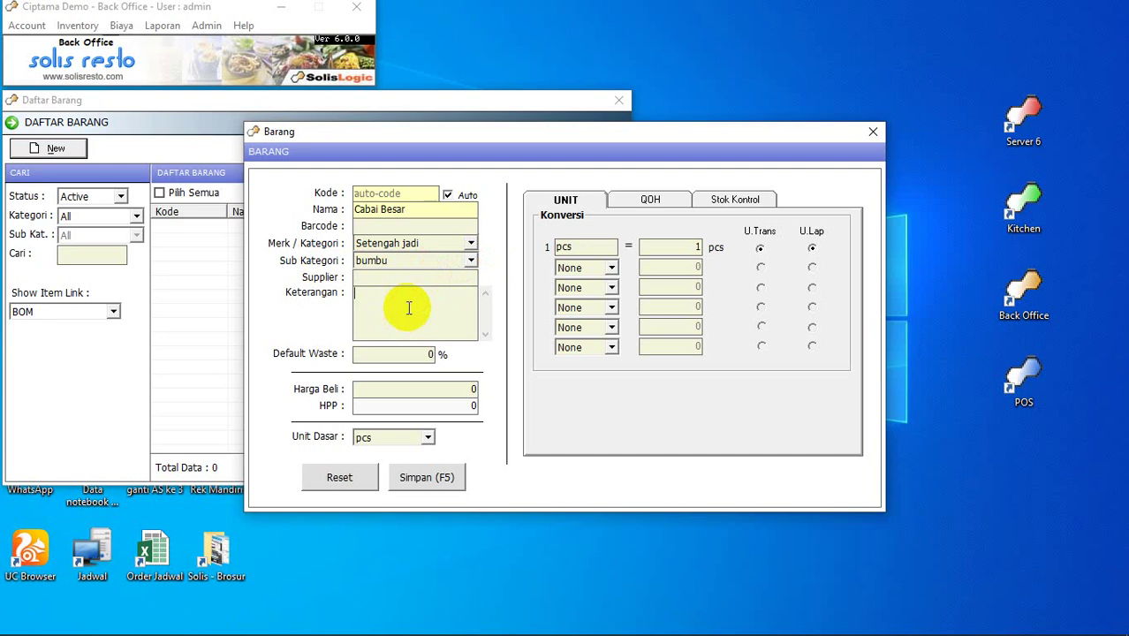
{"action": "left_click", "coordinate": [362, 356]}
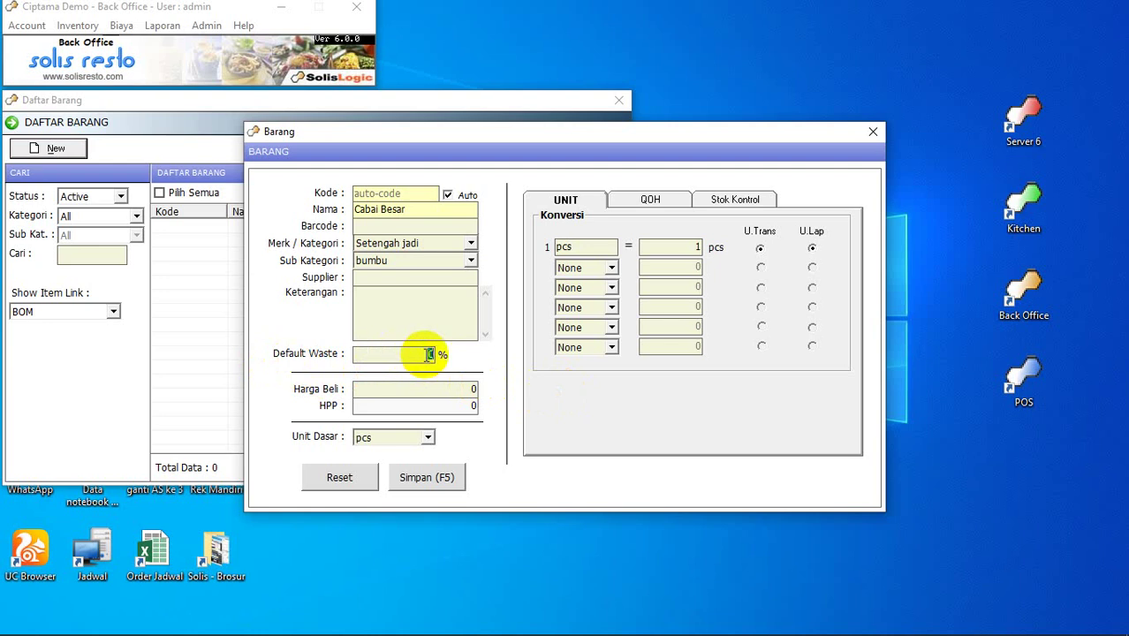
{"action": "left_click", "coordinate": [397, 390]}
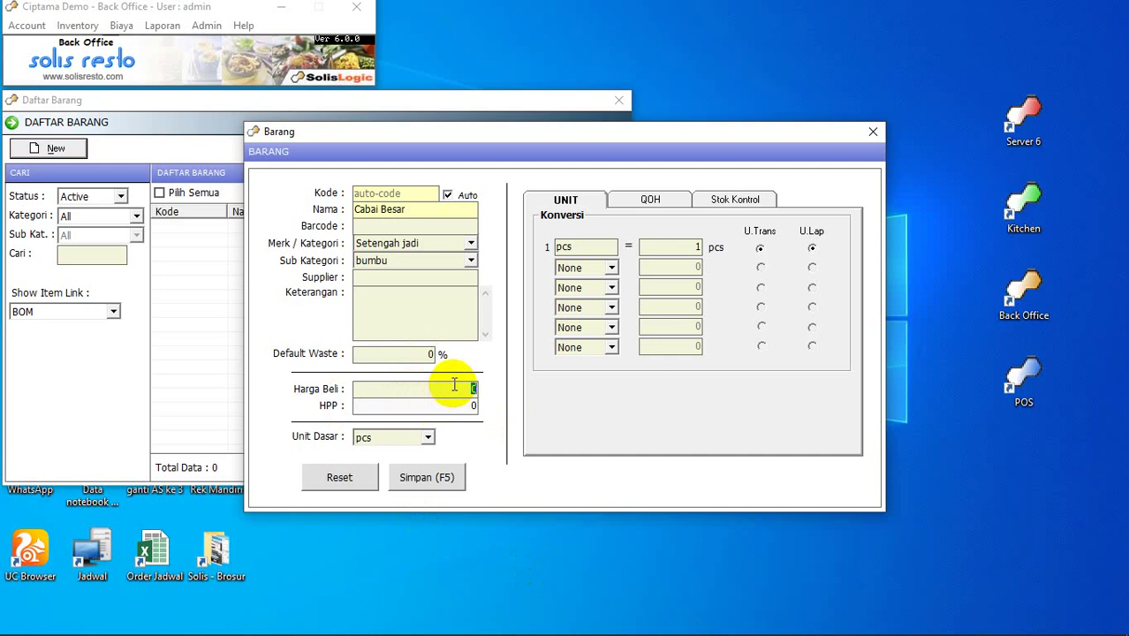
{"action": "left_click", "coordinate": [400, 404]}
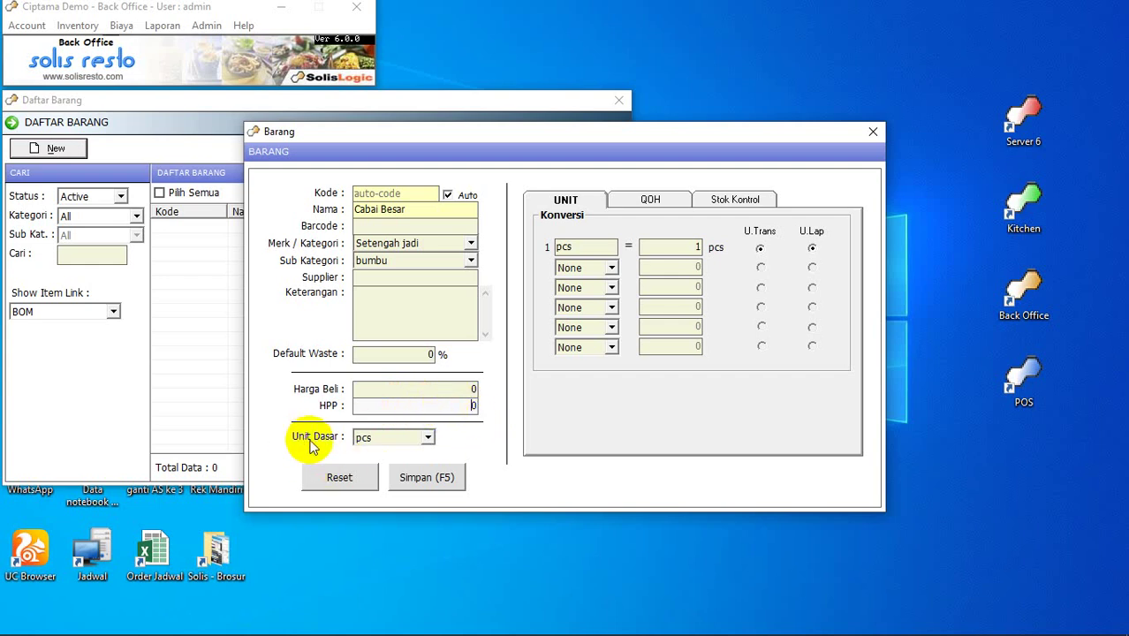
- Set the item's base unit (Unit Dasar) to gr
{"action": "left_click", "coordinate": [428, 439]}
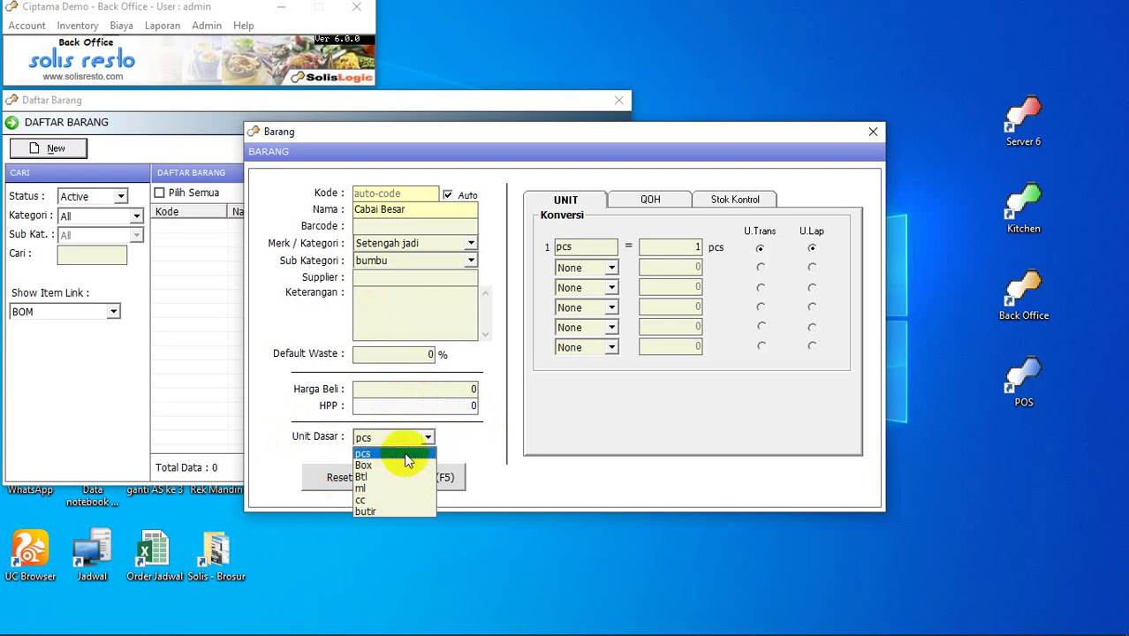
{"action": "left_click", "coordinate": [429, 438]}
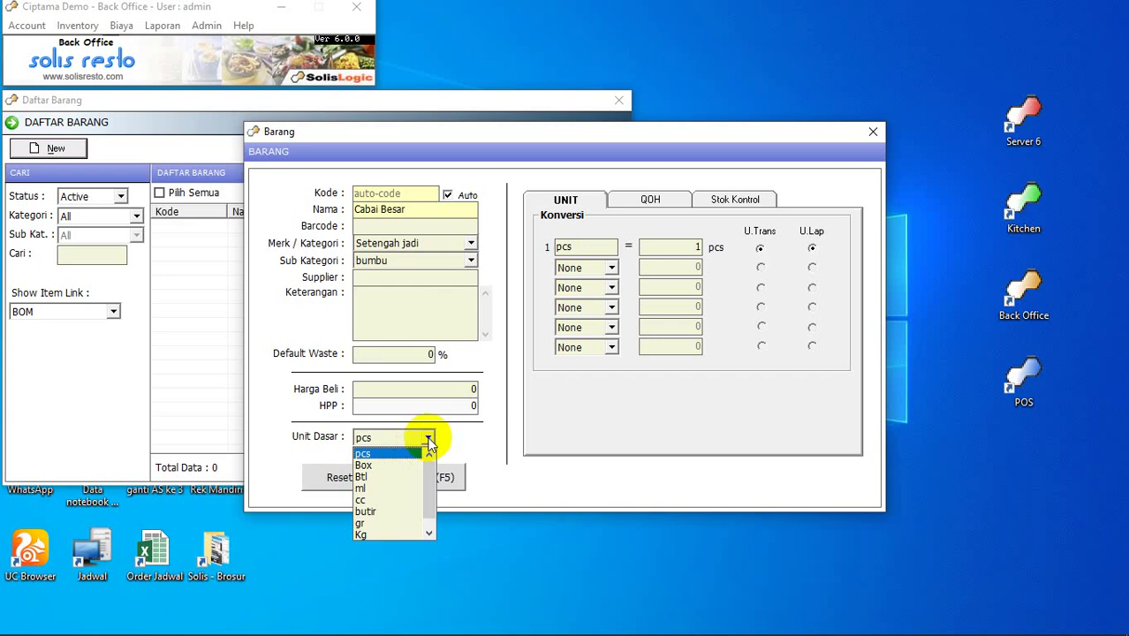
{"action": "left_click", "coordinate": [385, 524]}
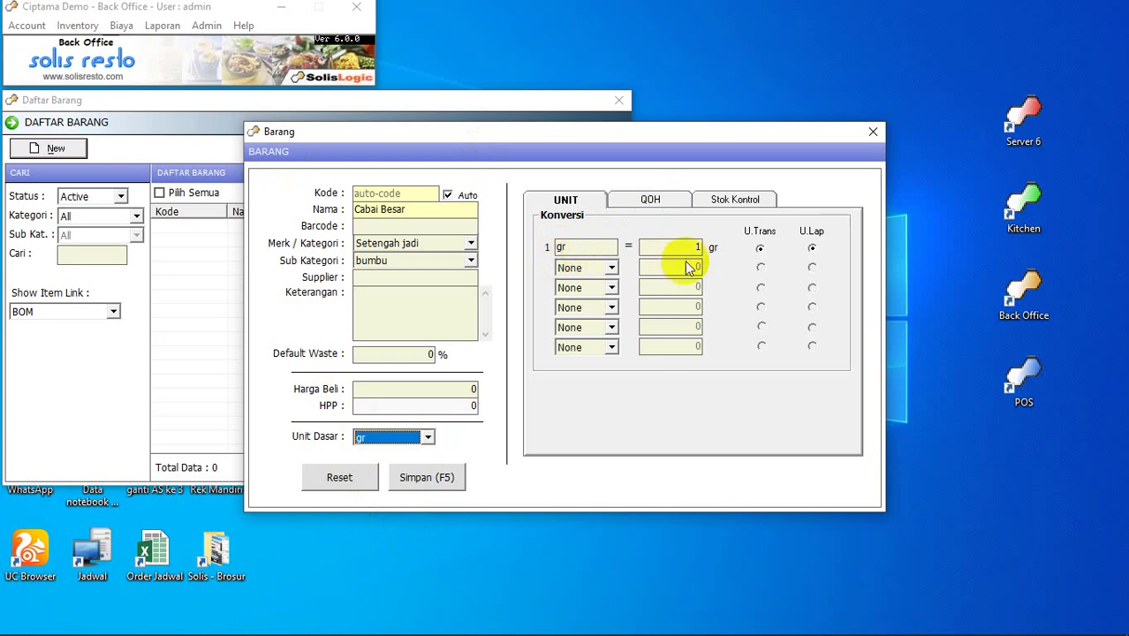
- Add ons as the second conversion unit, with 1 ons equal to 100 gr
{"action": "left_click", "coordinate": [611, 270]}
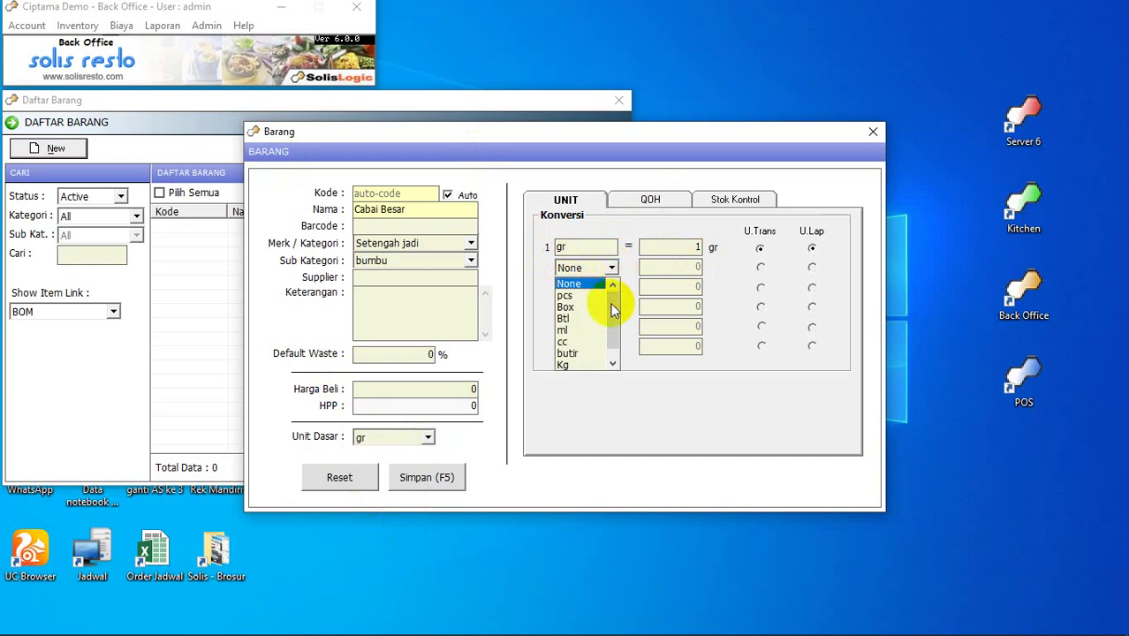
{"action": "left_click", "coordinate": [612, 363]}
{"action": "left_click", "coordinate": [579, 368]}
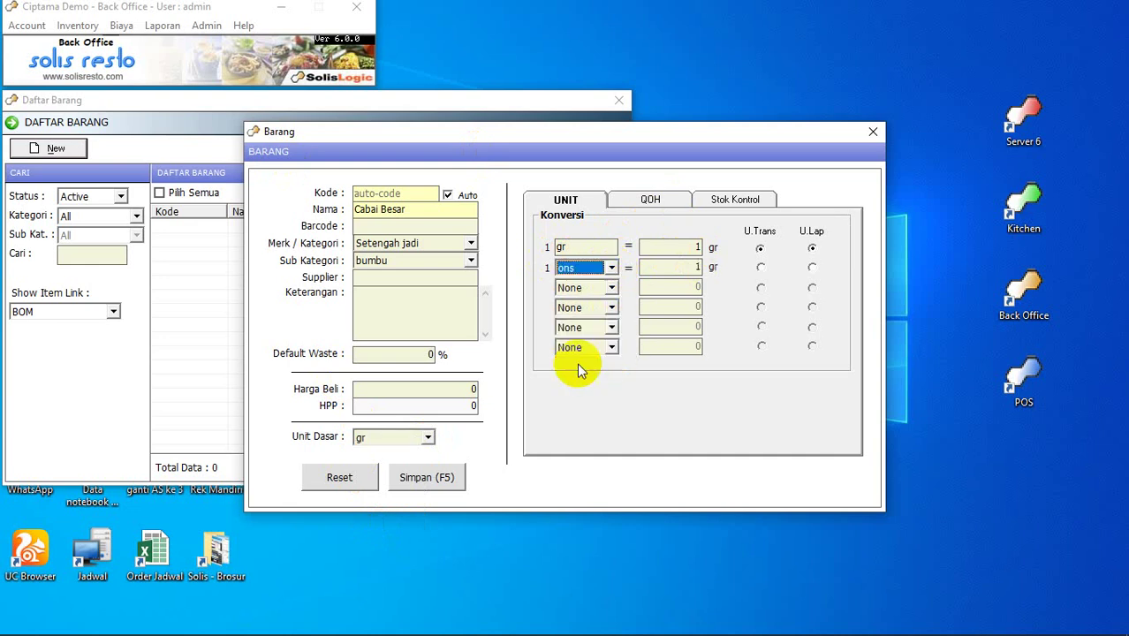
{"action": "left_click", "coordinate": [676, 270]}
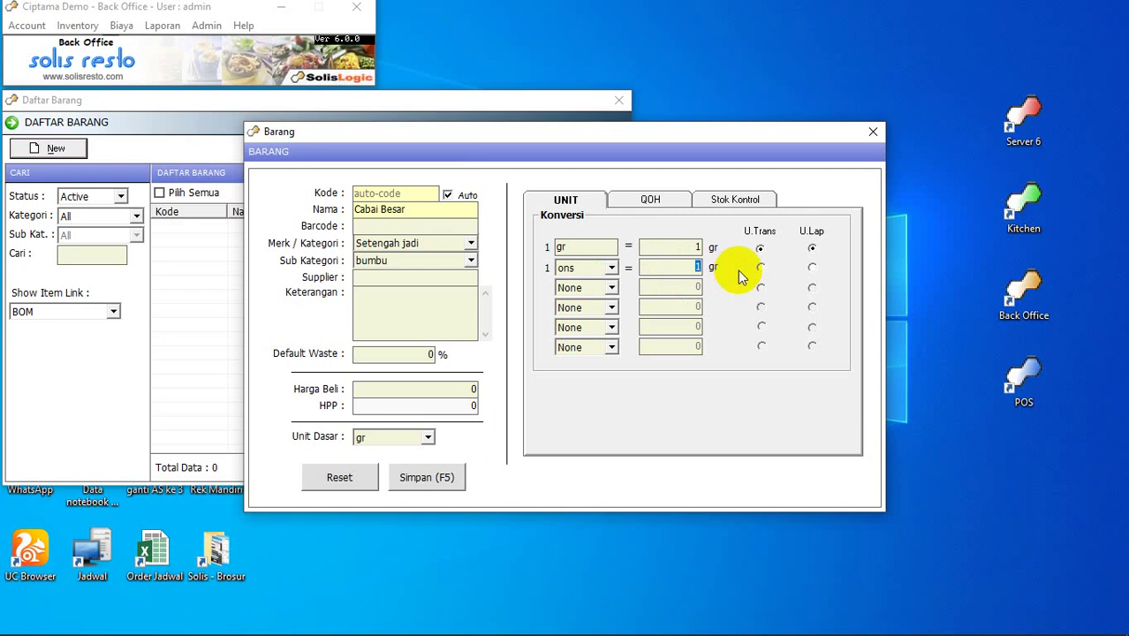
{"action": "type", "text": "100"}
- Add Kg as the third conversion unit, with 1 Kg equal to 1000 gr
{"action": "left_click", "coordinate": [611, 288]}
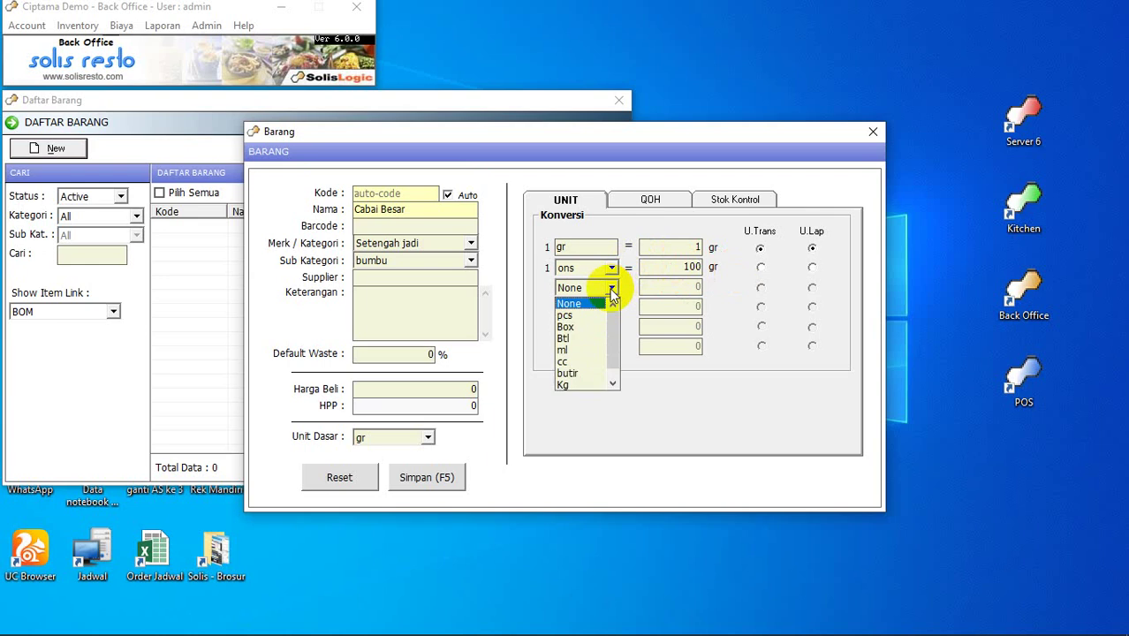
{"action": "left_click", "coordinate": [581, 384]}
{"action": "left_click", "coordinate": [696, 287]}
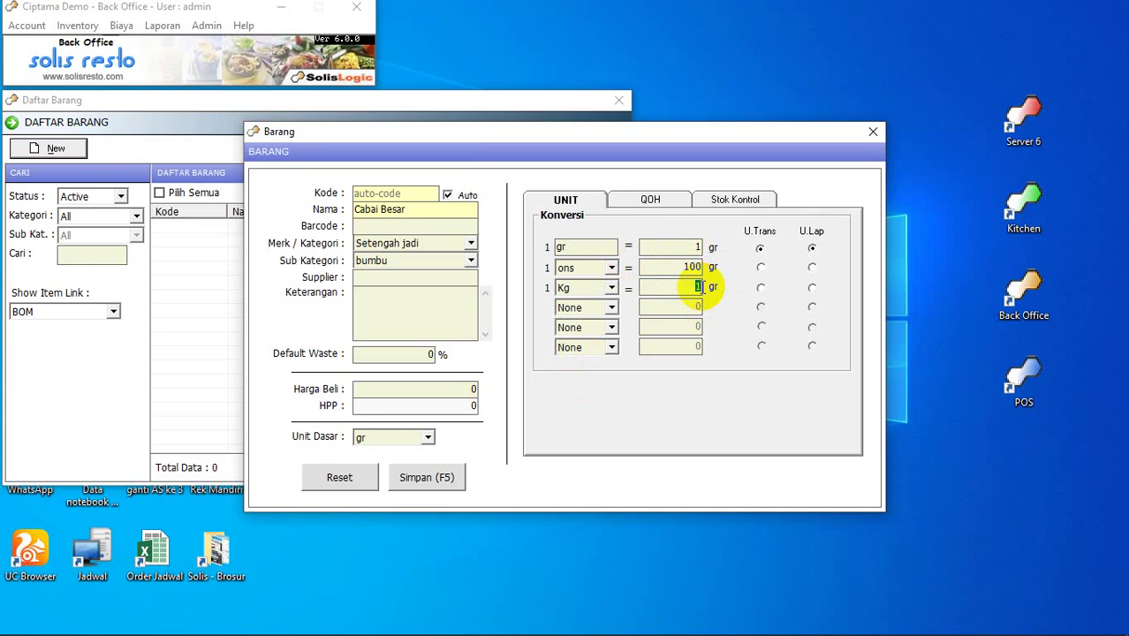
{"action": "type", "text": "1000"}
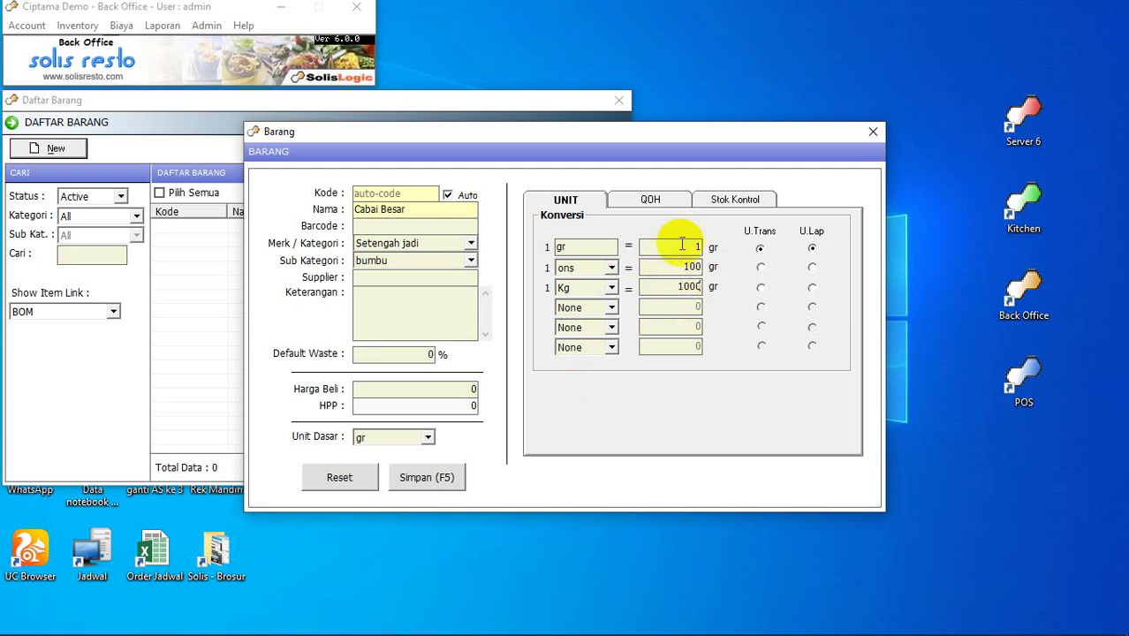
- Save the Cabai Besar item and close the item form to return to the item list
{"action": "left_click", "coordinate": [416, 484]}
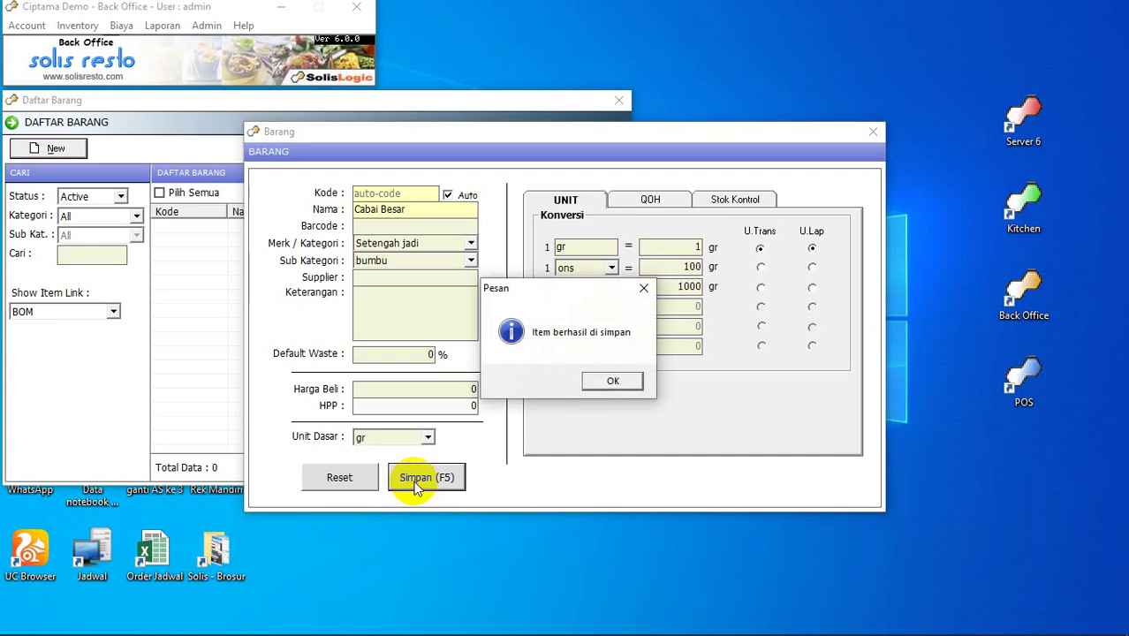
{"action": "key", "text": "Return"}
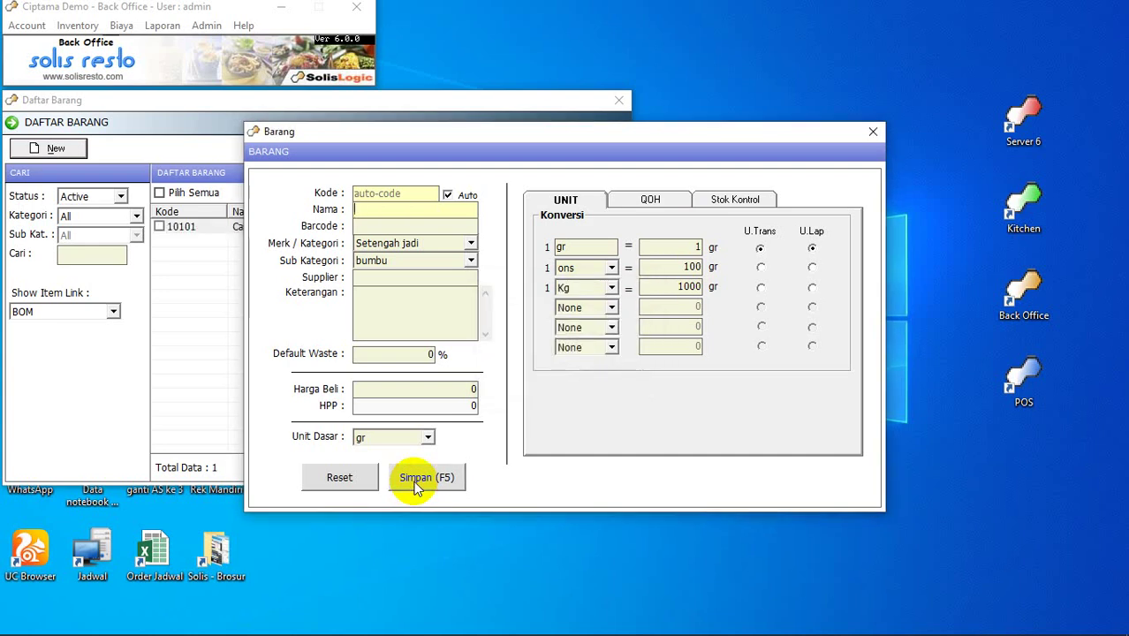
{"action": "key", "text": "Escape"}
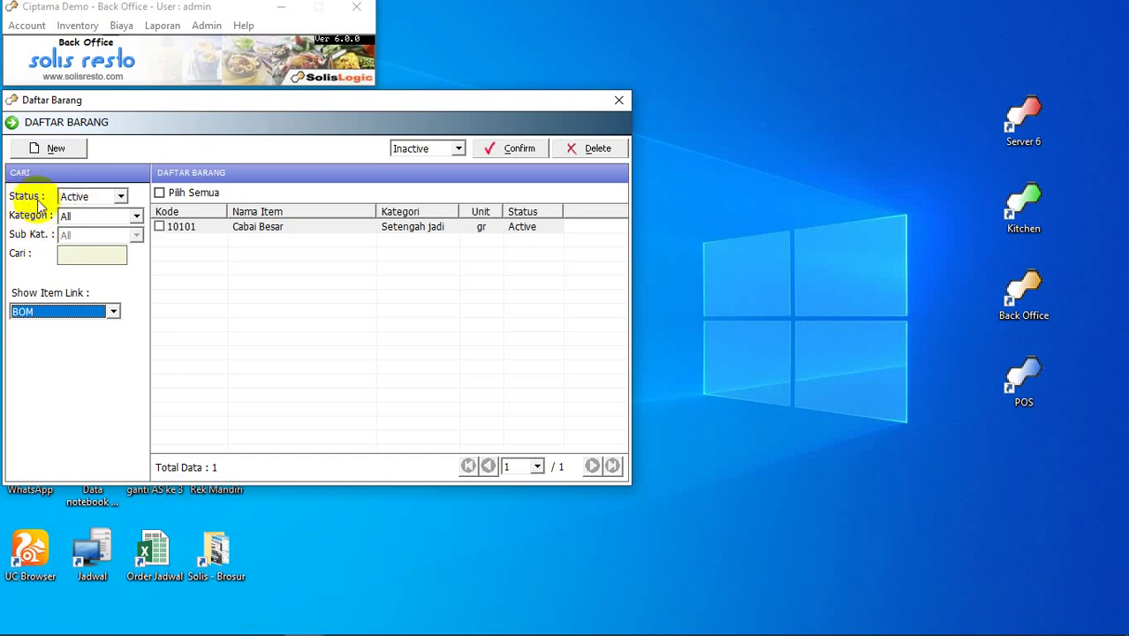
- Look through the item list's Status and Kategori filter choices, selecting Active and All
{"action": "left_click", "coordinate": [121, 198]}
{"action": "left_click", "coordinate": [99, 213]}
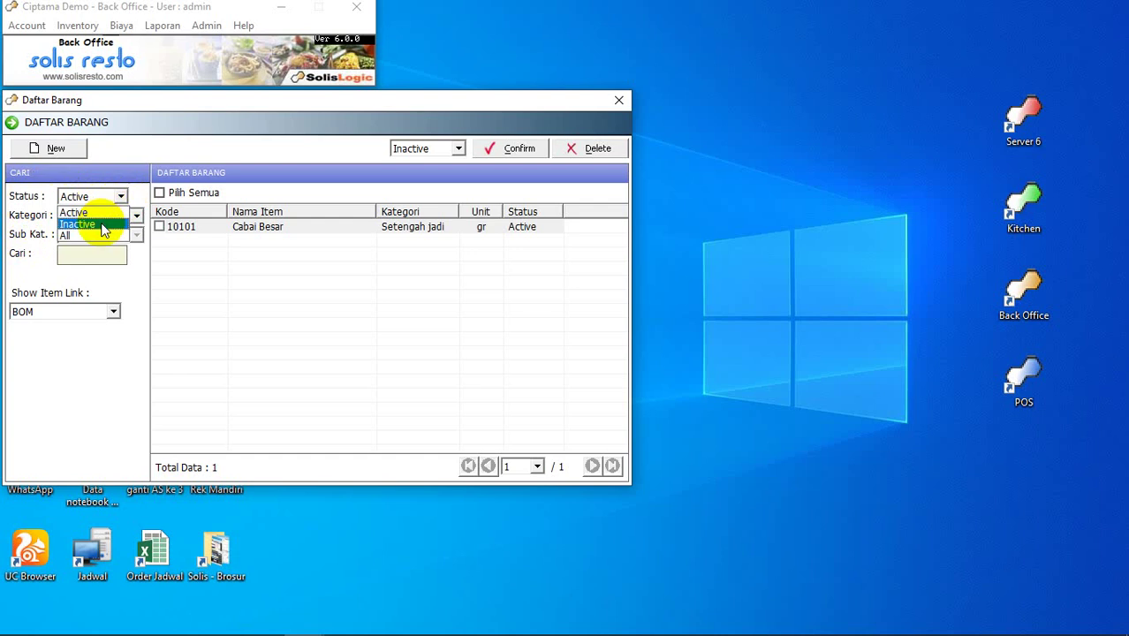
{"action": "left_click", "coordinate": [120, 196]}
{"action": "left_click", "coordinate": [119, 197]}
{"action": "left_click", "coordinate": [136, 216]}
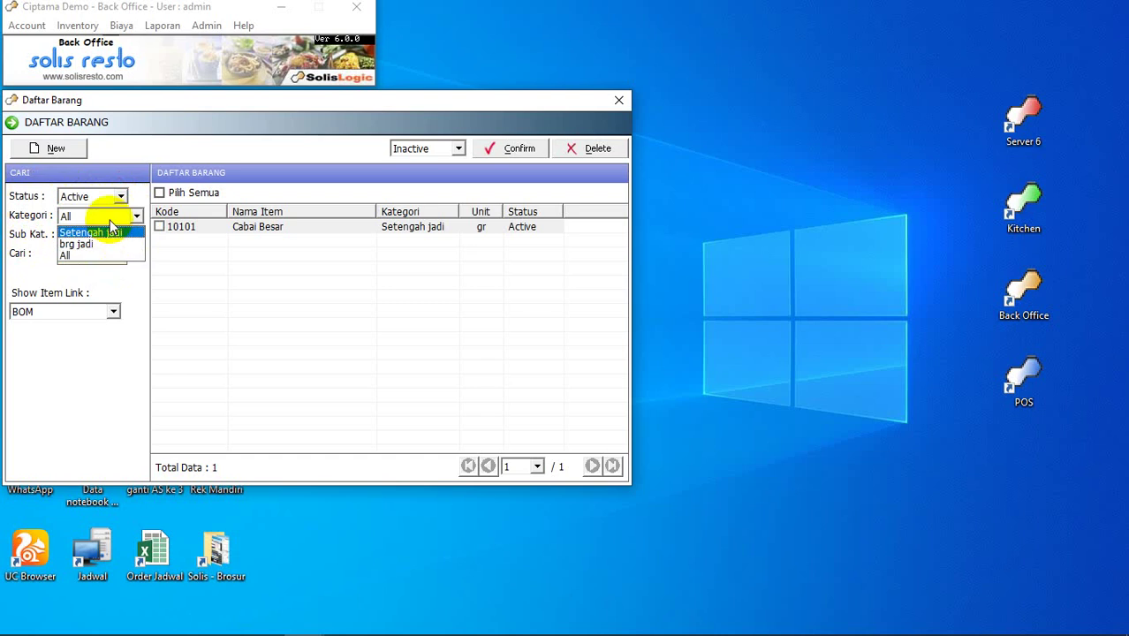
{"action": "left_click", "coordinate": [100, 253]}
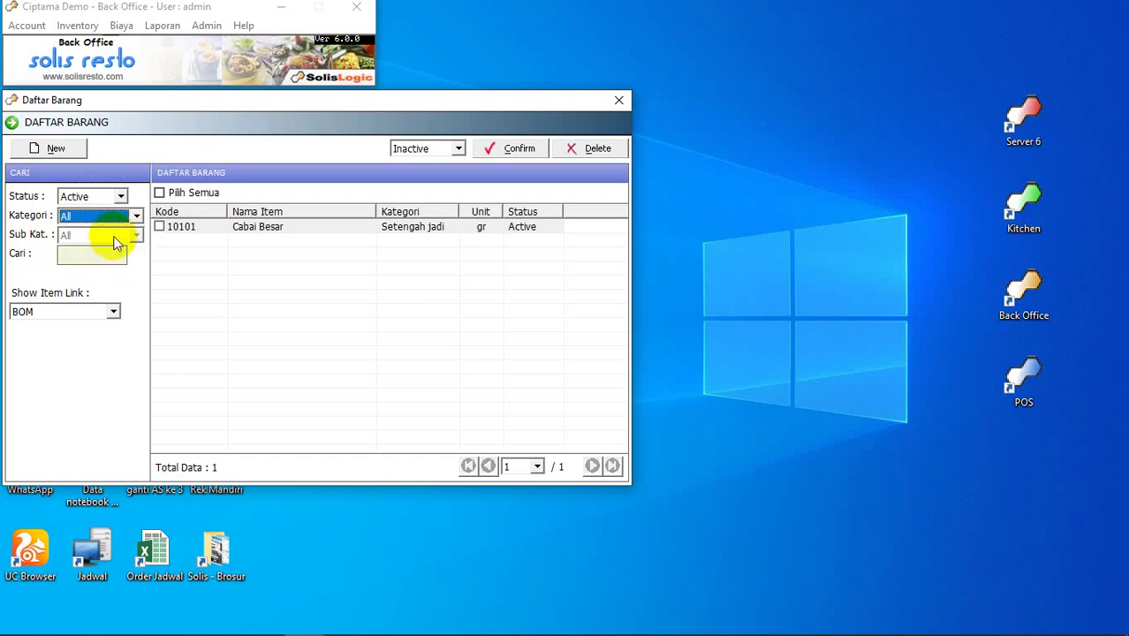